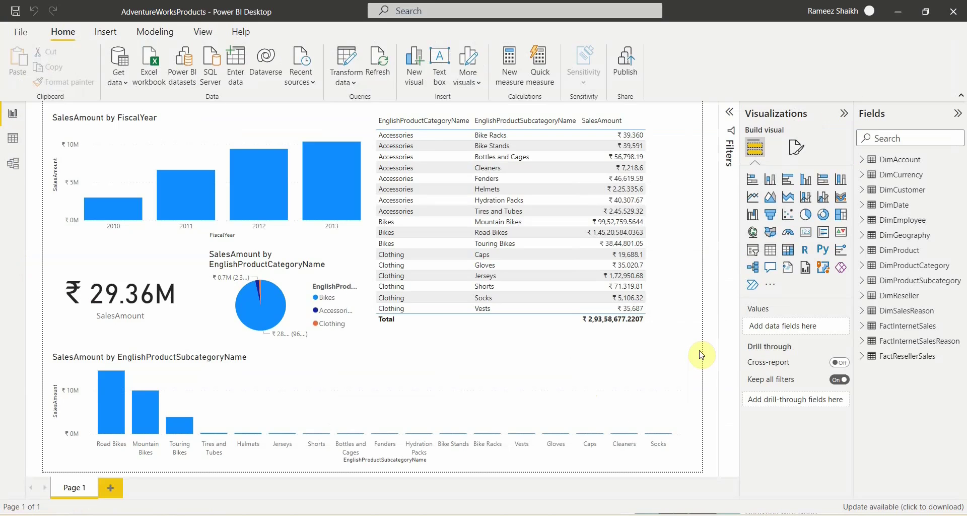
Open the report's data for transformation in Power Query Editor and select the OrderDate column of the FactInternetSales query.
{"action": "left_click", "coordinate": [346, 80]}
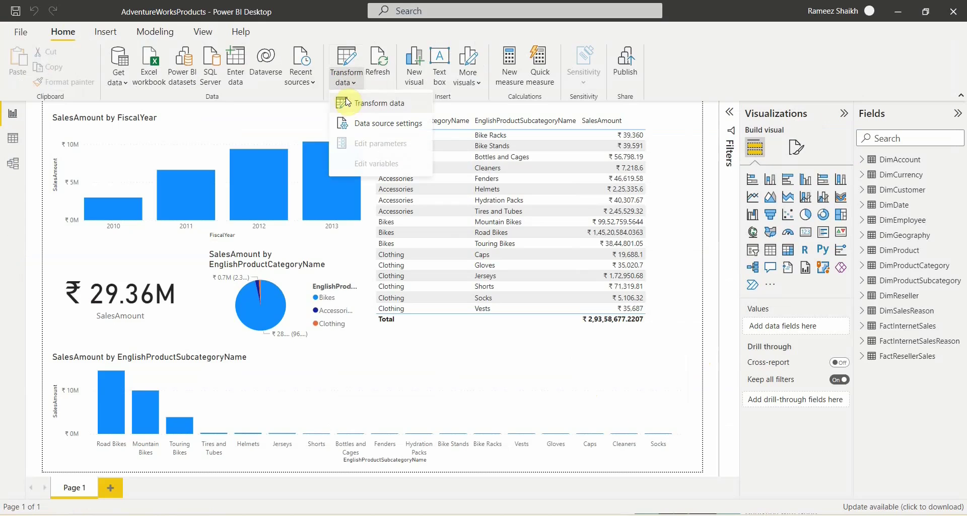
{"action": "left_click", "coordinate": [349, 104]}
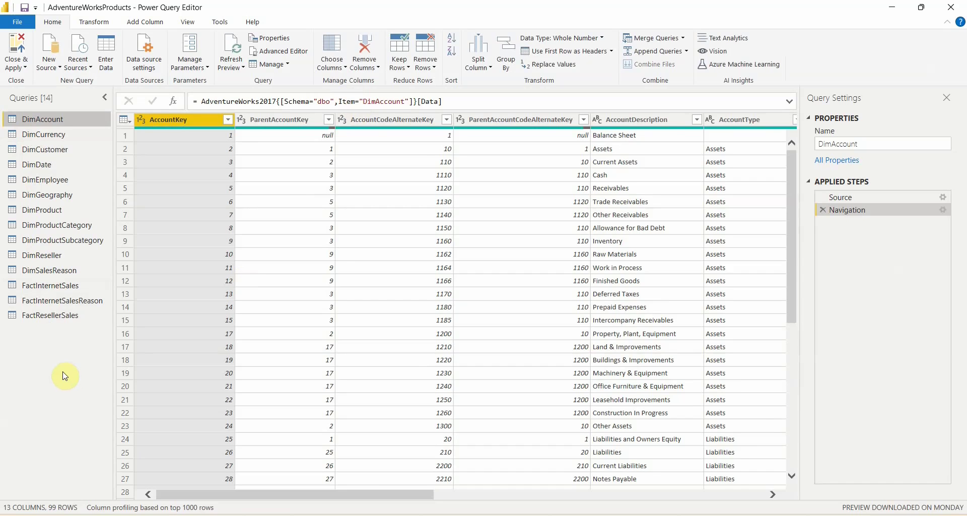
{"action": "left_click", "coordinate": [64, 288]}
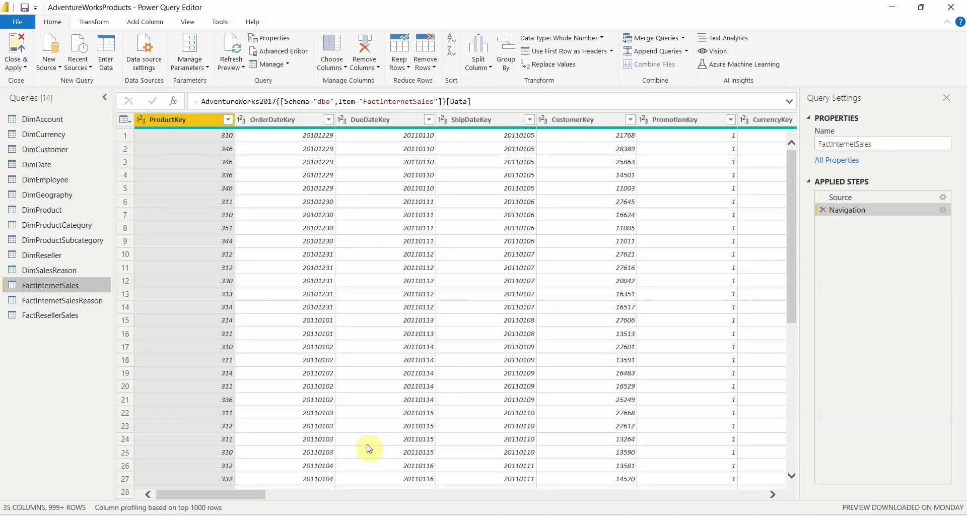
{"action": "left_click_drag", "start_coordinate": [245, 501], "coordinate": [577, 497]}
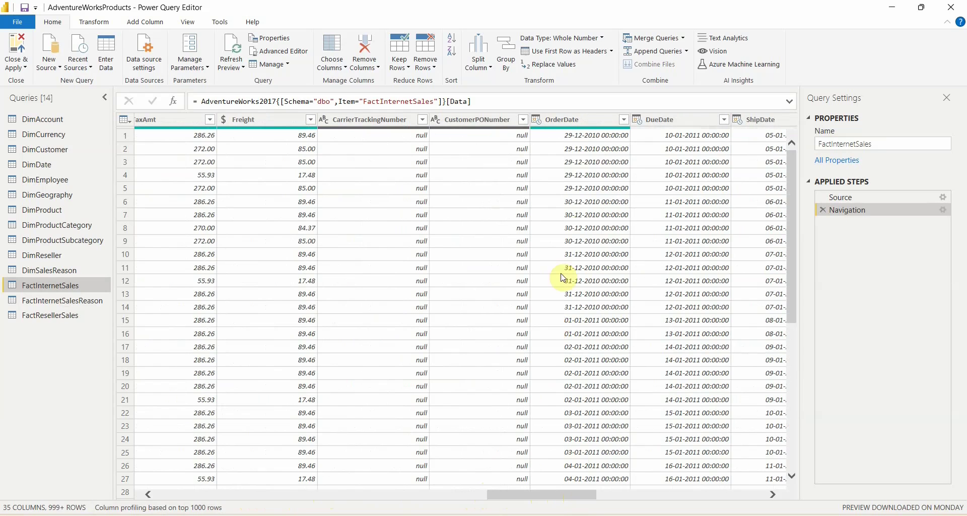
{"action": "left_click", "coordinate": [567, 120]}
{"action": "left_click_drag", "start_coordinate": [544, 495], "coordinate": [550, 506]}
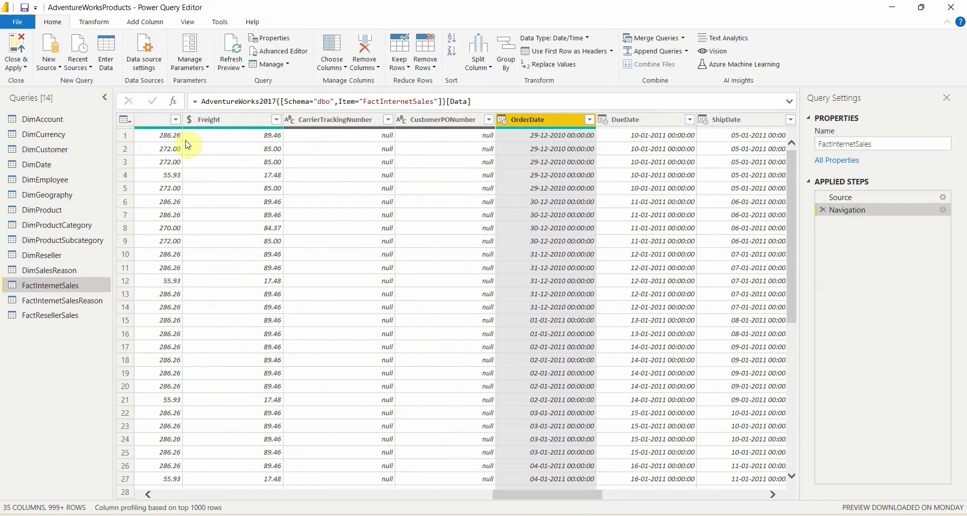
Create a required parameter named StartDate with type Date, any suggested value and current value 01-01-2020.
{"action": "left_click", "coordinate": [188, 71]}
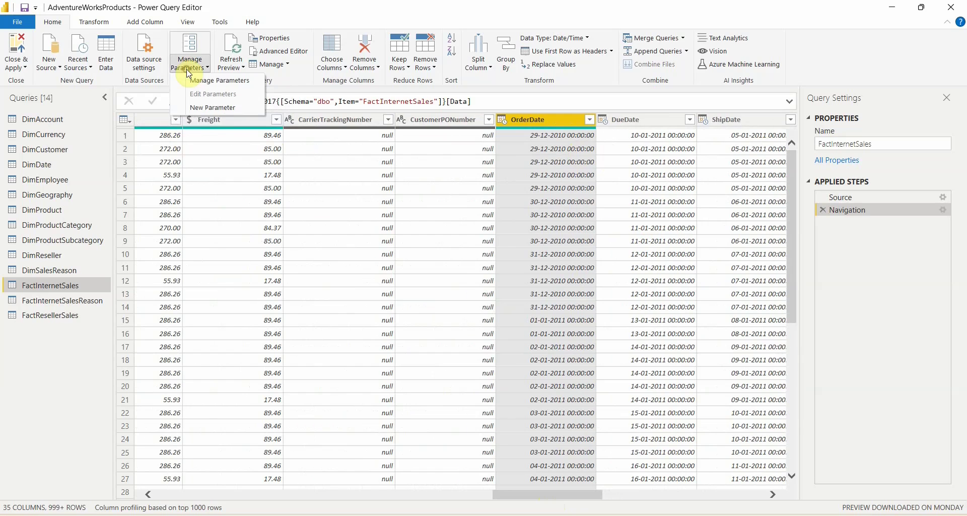
{"action": "left_click", "coordinate": [202, 108]}
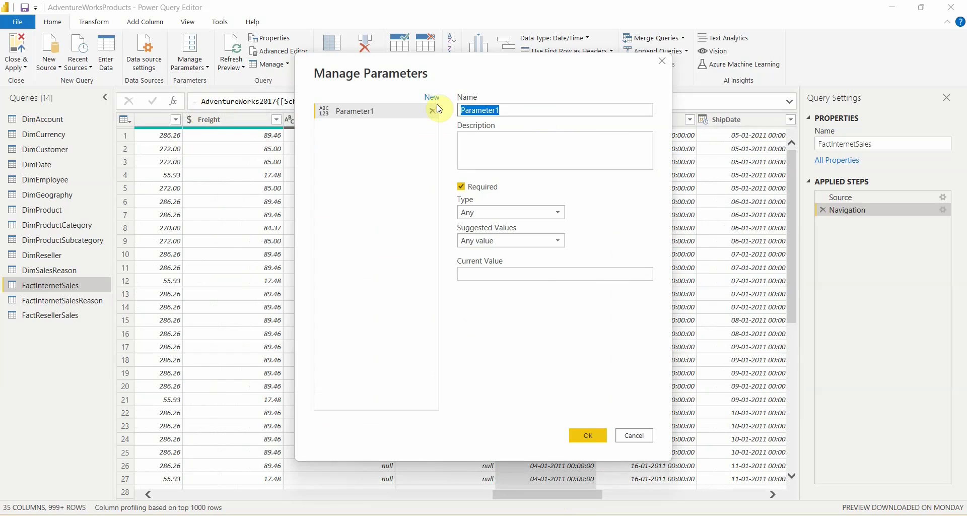
{"action": "type", "text": "StartDate"}
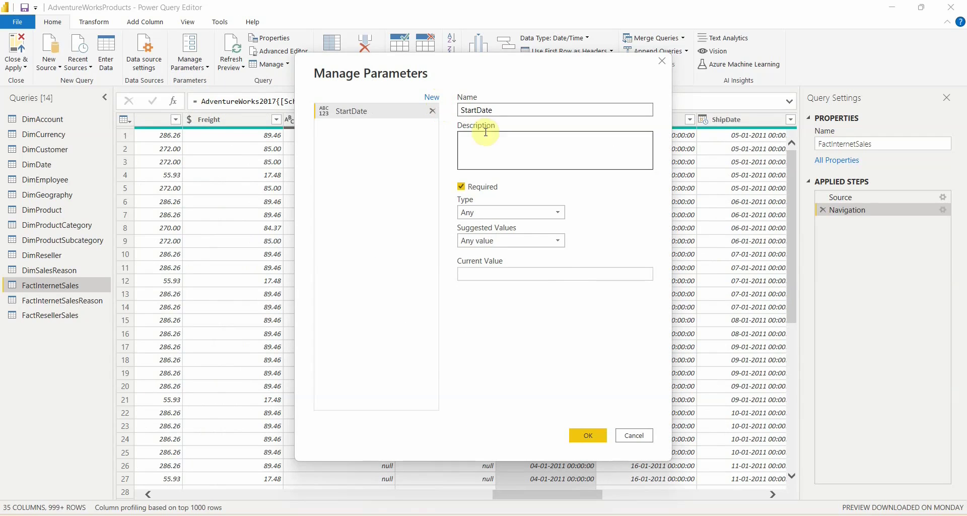
{"action": "left_click", "coordinate": [517, 212]}
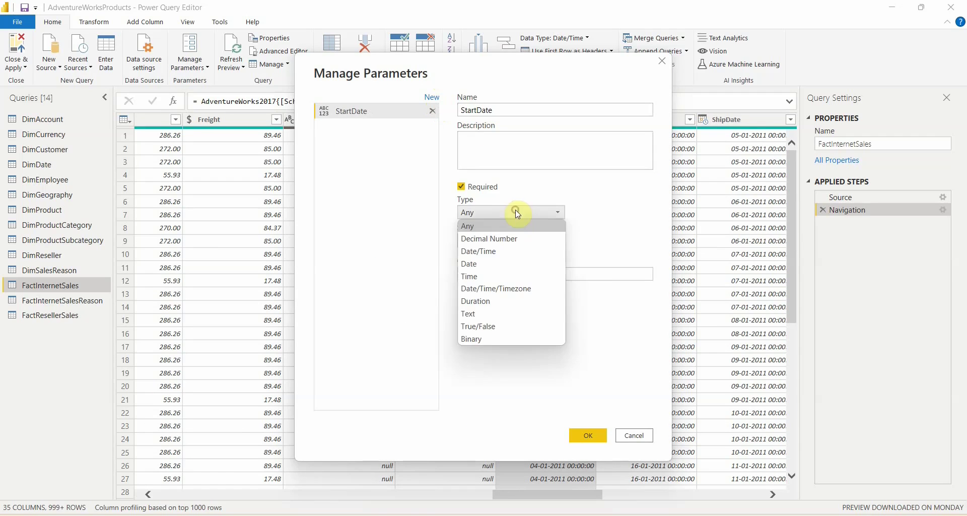
{"action": "left_click", "coordinate": [511, 265]}
{"action": "left_click", "coordinate": [540, 241]}
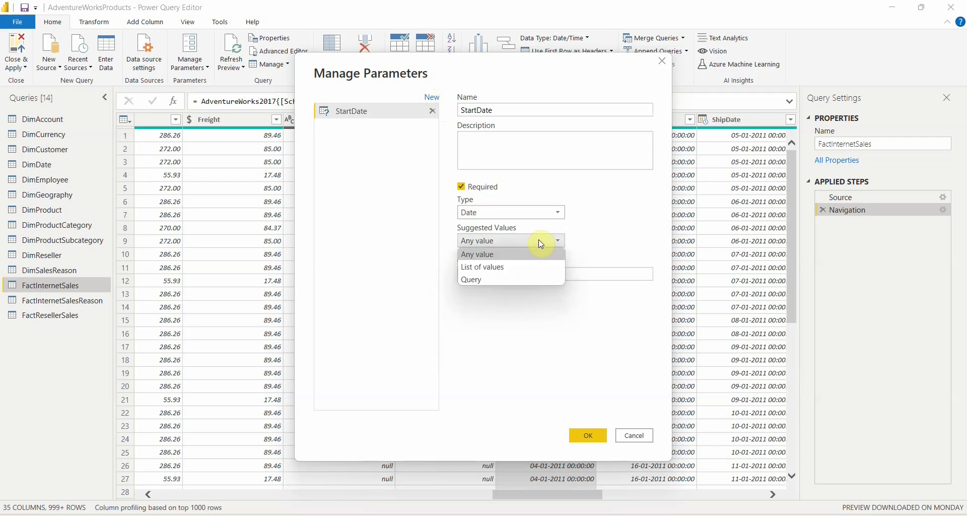
{"action": "left_click", "coordinate": [475, 254]}
{"action": "left_click", "coordinate": [476, 273]}
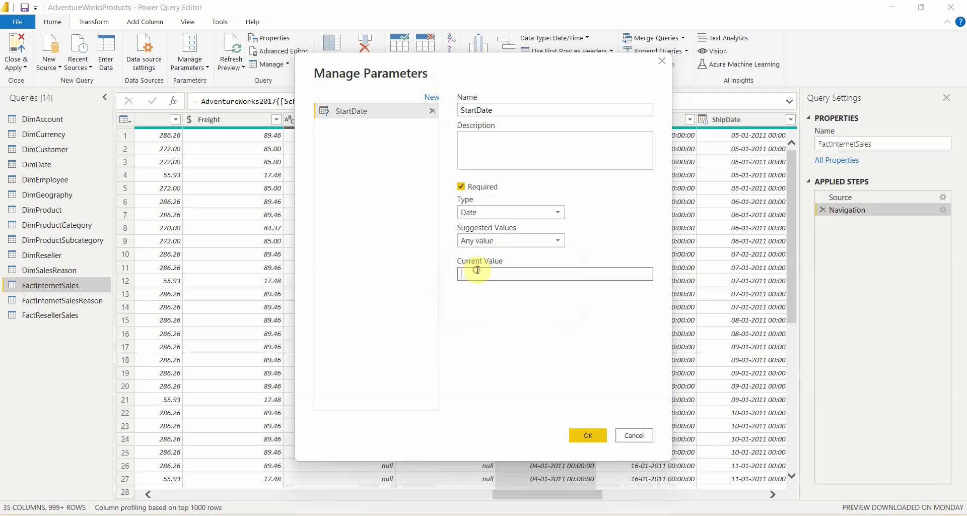
{"action": "type", "text": "01-01-2020"}
{"action": "left_click_drag", "start_coordinate": [506, 274], "coordinate": [411, 276]}
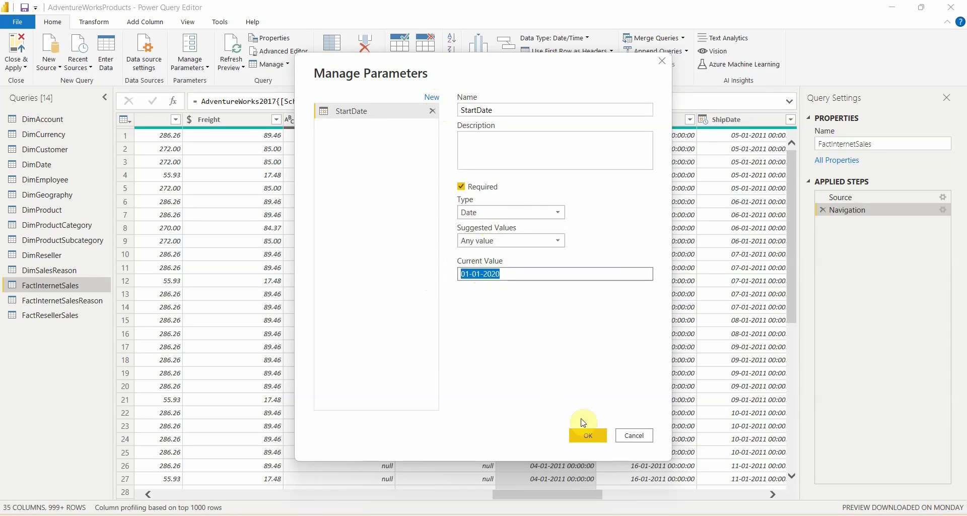
{"action": "left_click", "coordinate": [588, 435]}
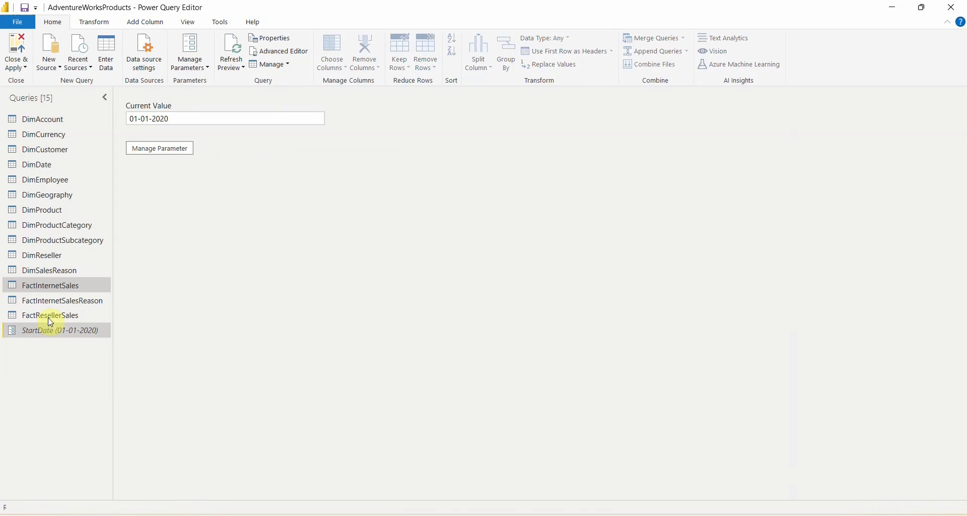
{"action": "left_click", "coordinate": [44, 335]}
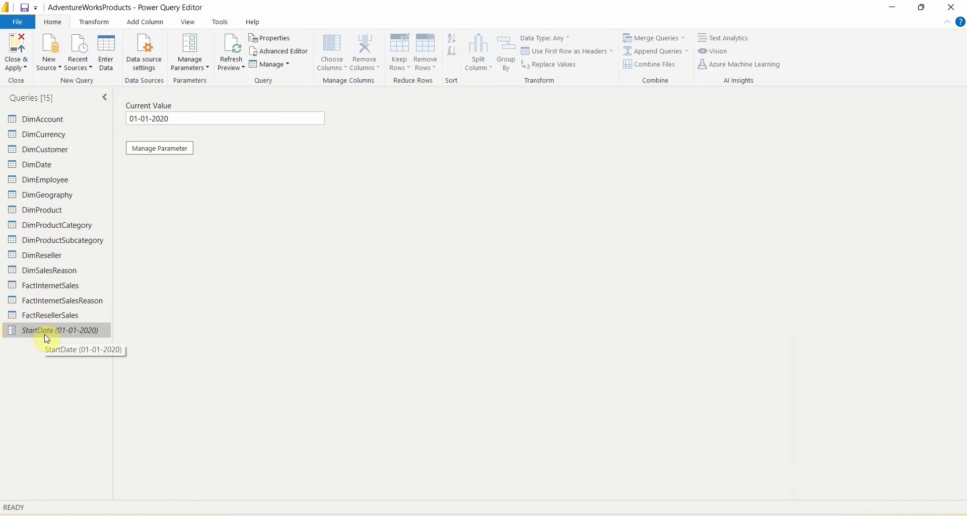
Create a second required parameter named EndDate with type Date, any suggested value and current value 31-12-2020, and review both parameters.
{"action": "left_click", "coordinate": [191, 68]}
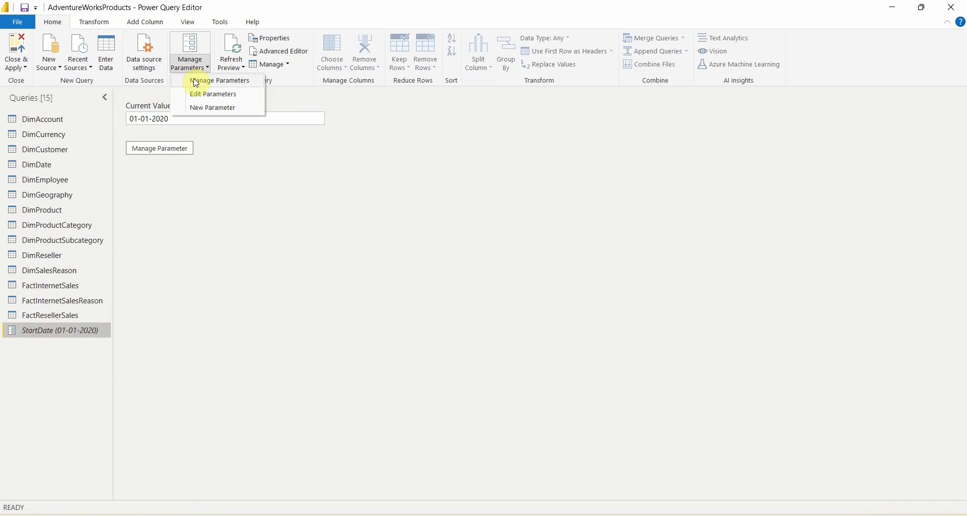
{"action": "left_click", "coordinate": [206, 108]}
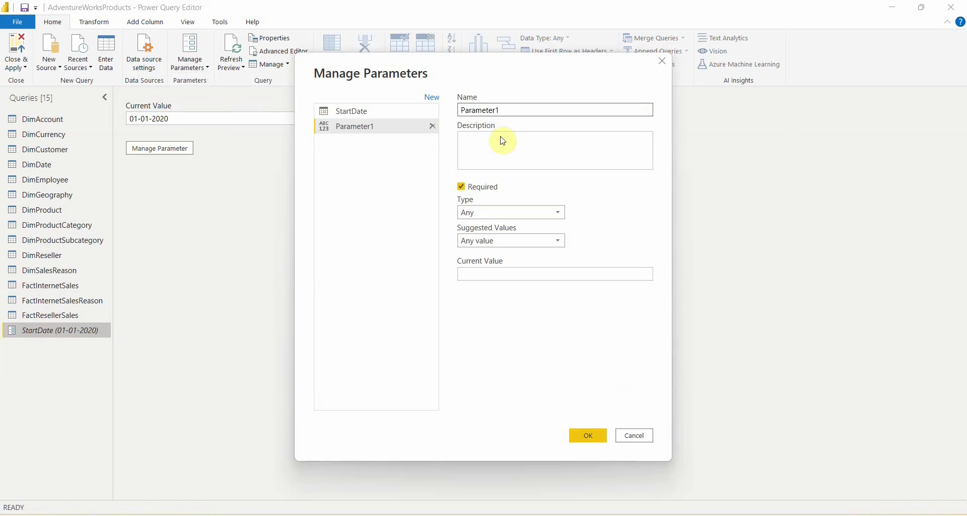
{"action": "double_click", "coordinate": [506, 108]}
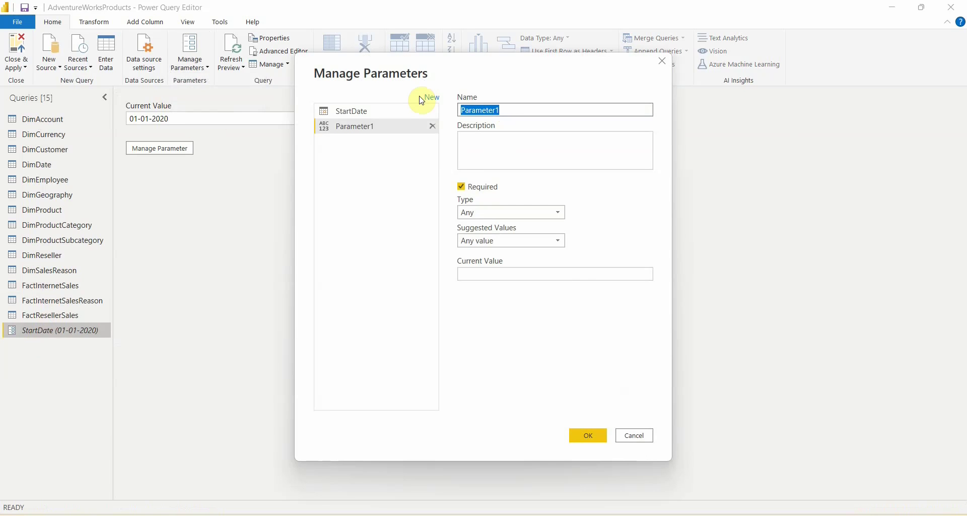
{"action": "type", "text": "EndDate"}
{"action": "left_click", "coordinate": [500, 211]}
{"action": "left_click", "coordinate": [498, 268]}
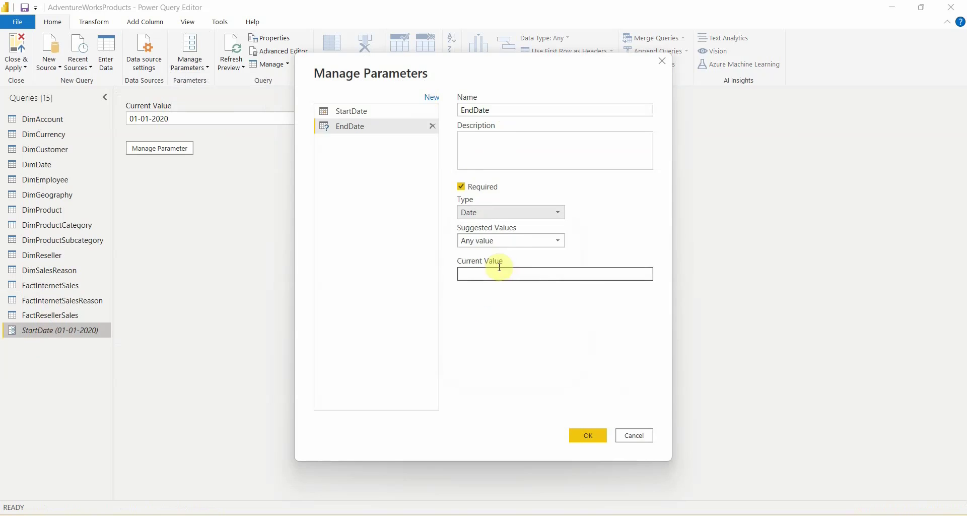
{"action": "left_click", "coordinate": [519, 241]}
{"action": "left_click", "coordinate": [519, 244]}
{"action": "left_click", "coordinate": [504, 273]}
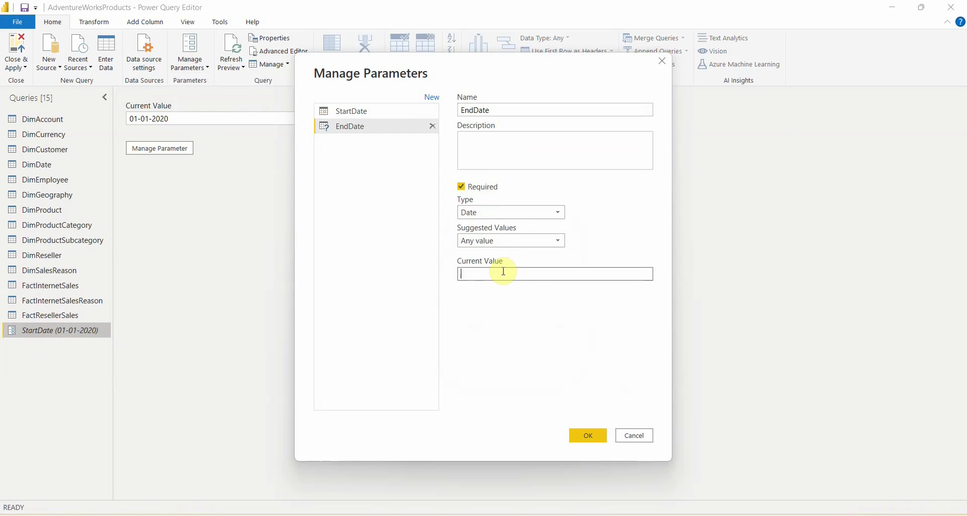
{"action": "type", "text": "31-12-2020"}
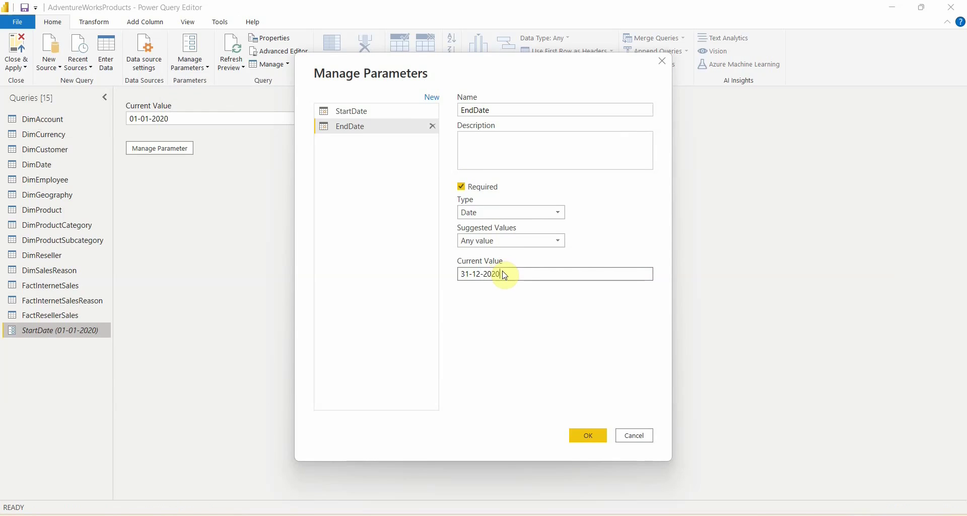
{"action": "left_click", "coordinate": [585, 436]}
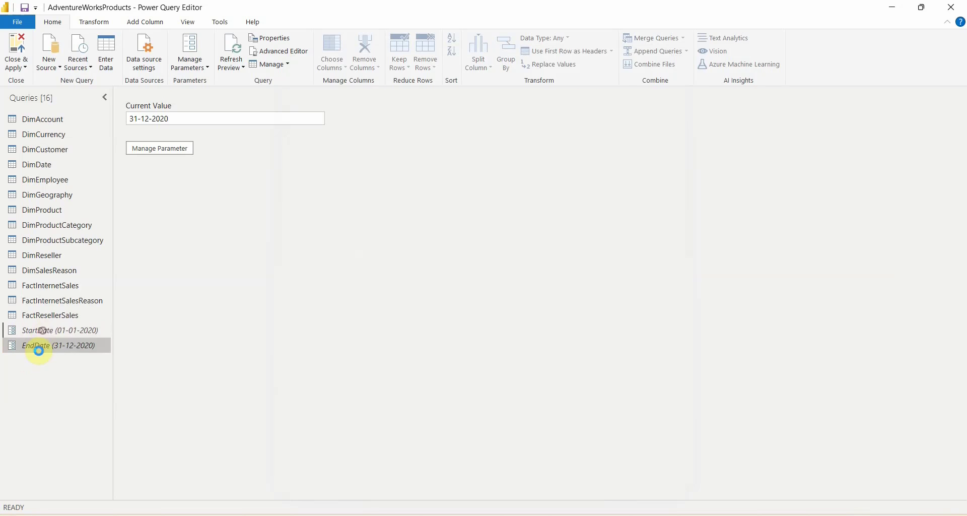
{"action": "left_click", "coordinate": [54, 330]}
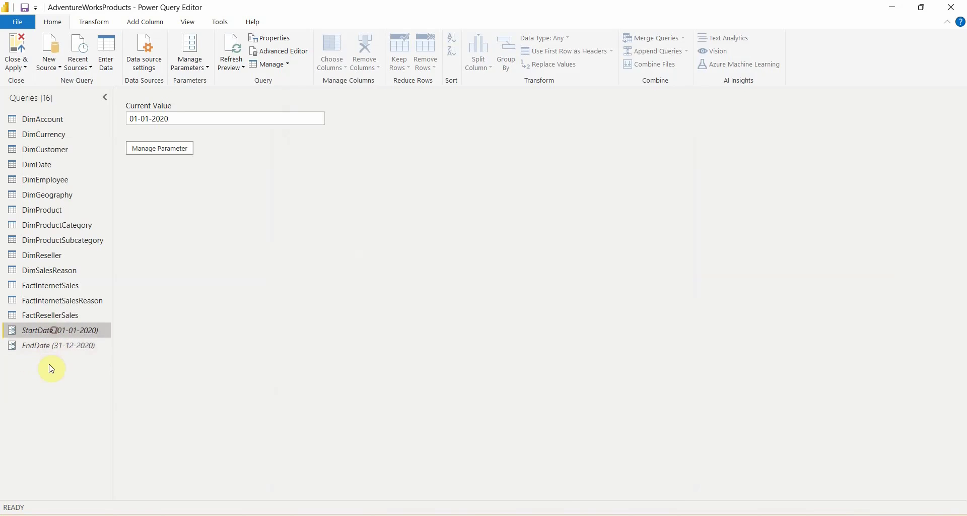
{"action": "left_click", "coordinate": [56, 346]}
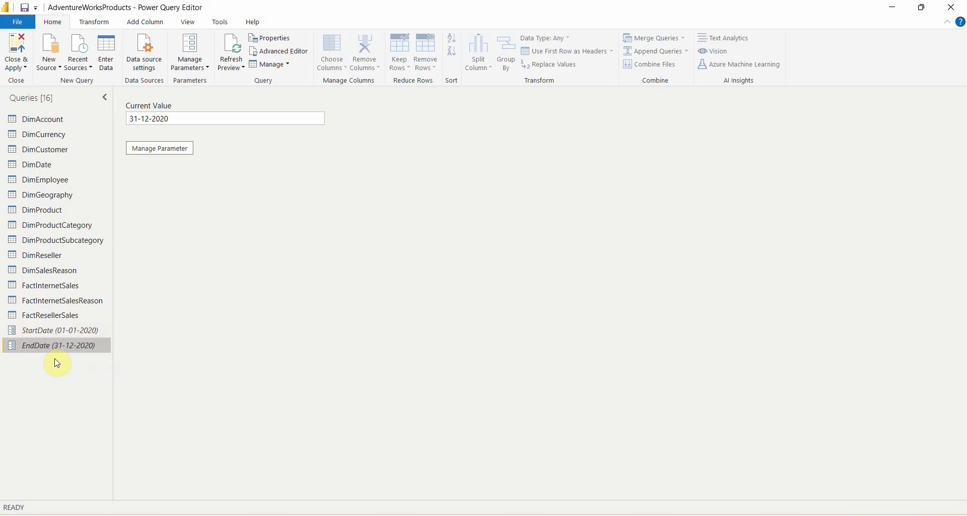
Start a Between date filter on the OrderDate column of FactInternetSales, using the StartDate parameter for "is after or equal to".
{"action": "left_click", "coordinate": [56, 288]}
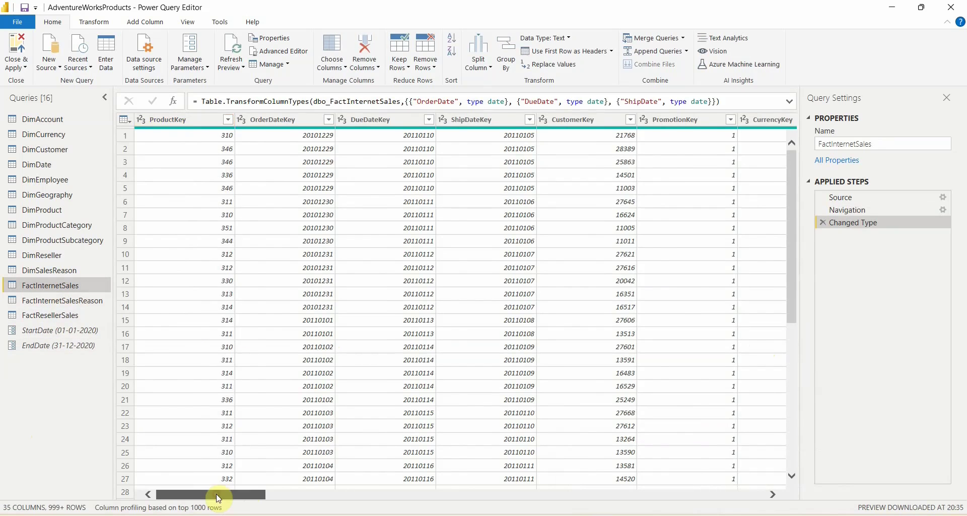
{"action": "left_click_drag", "start_coordinate": [217, 494], "coordinate": [563, 486]}
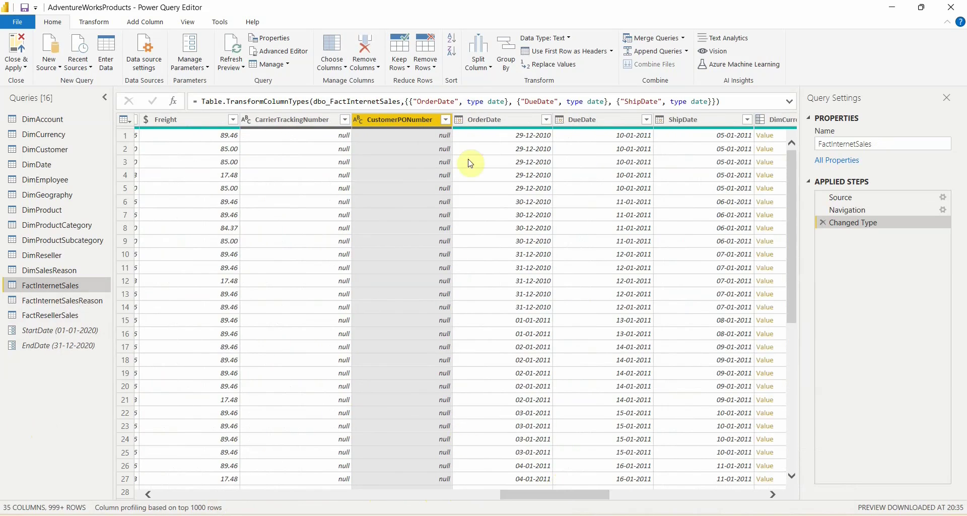
{"action": "left_click", "coordinate": [491, 121]}
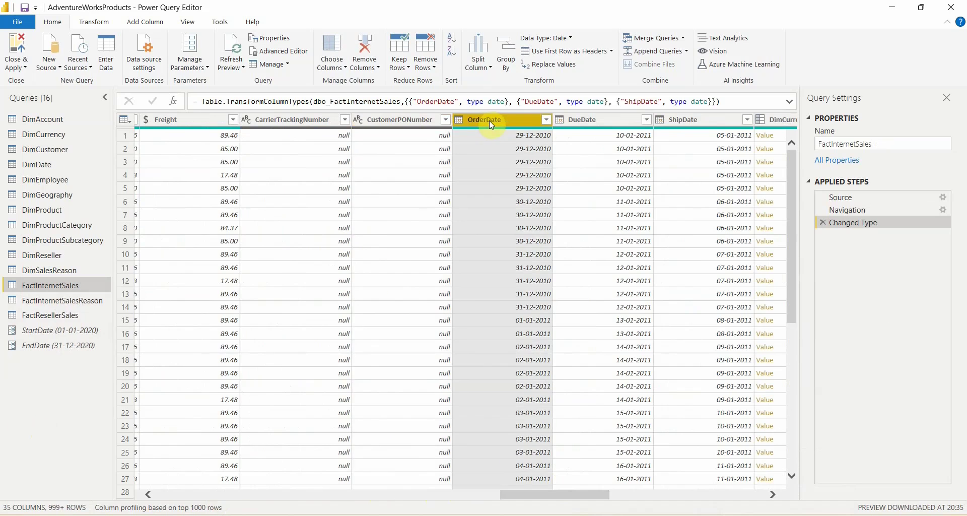
{"action": "left_click", "coordinate": [545, 120]}
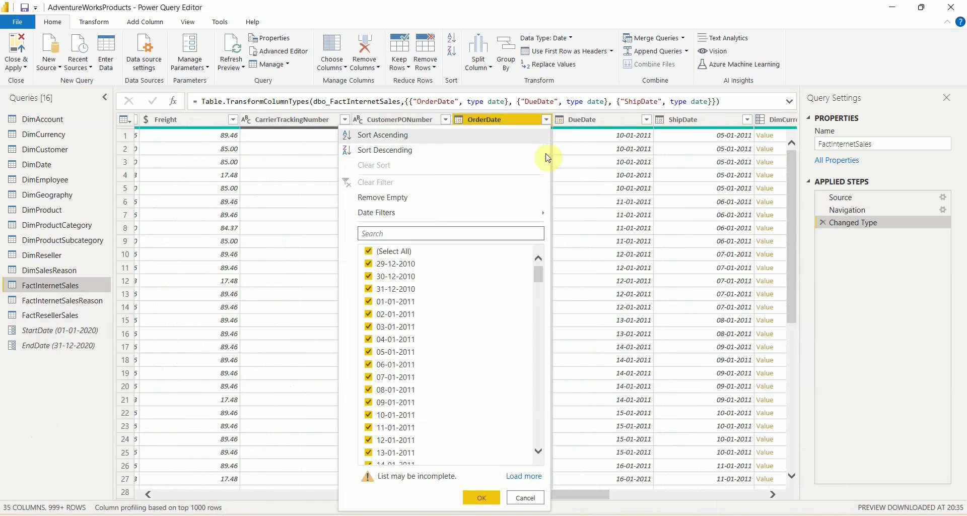
{"action": "mouse_move", "coordinate": [536, 219]}
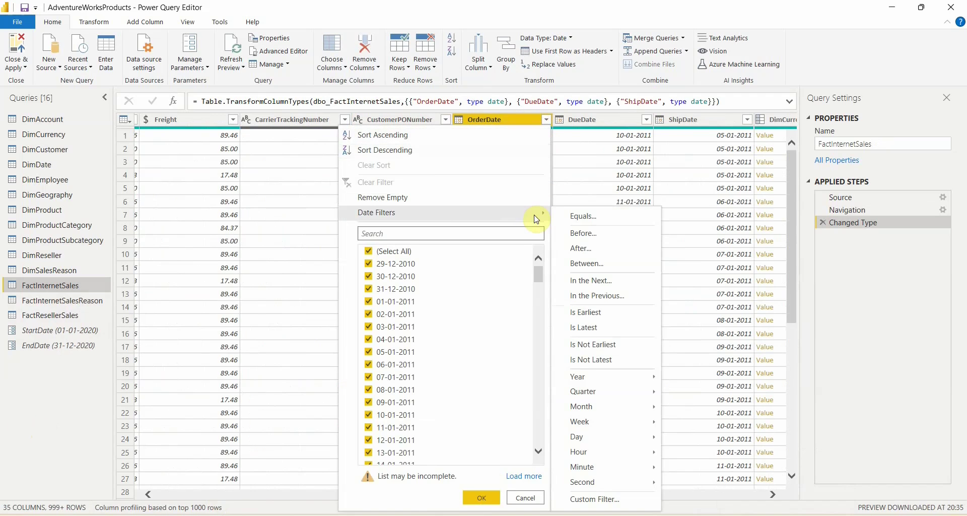
{"action": "left_click", "coordinate": [599, 267]}
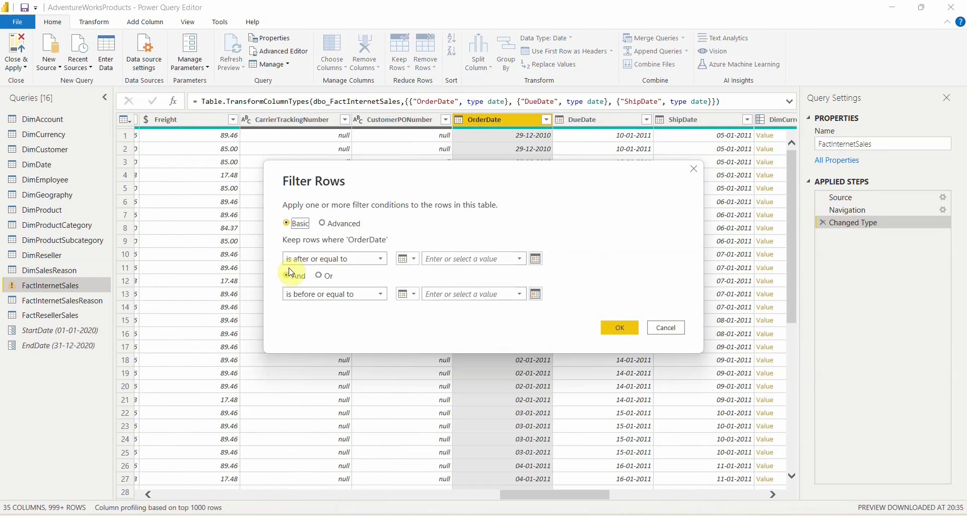
{"action": "left_click", "coordinate": [416, 259]}
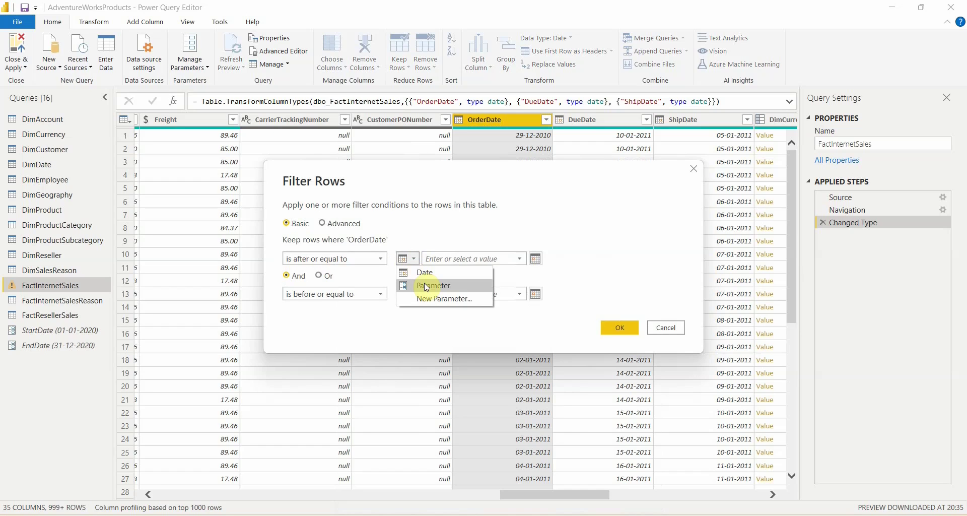
{"action": "left_click", "coordinate": [427, 285]}
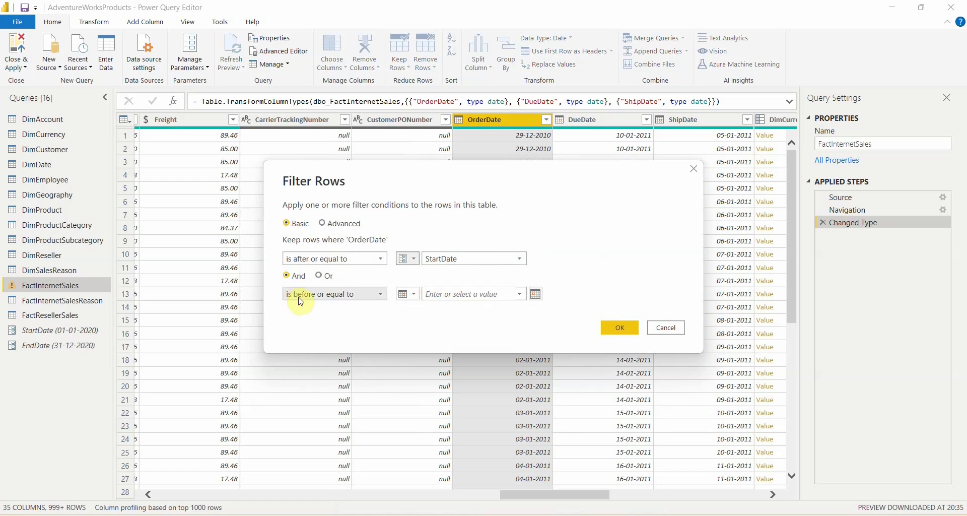
Set the "is before or equal to" condition to the EndDate parameter and apply the row filter.
{"action": "left_click", "coordinate": [406, 295]}
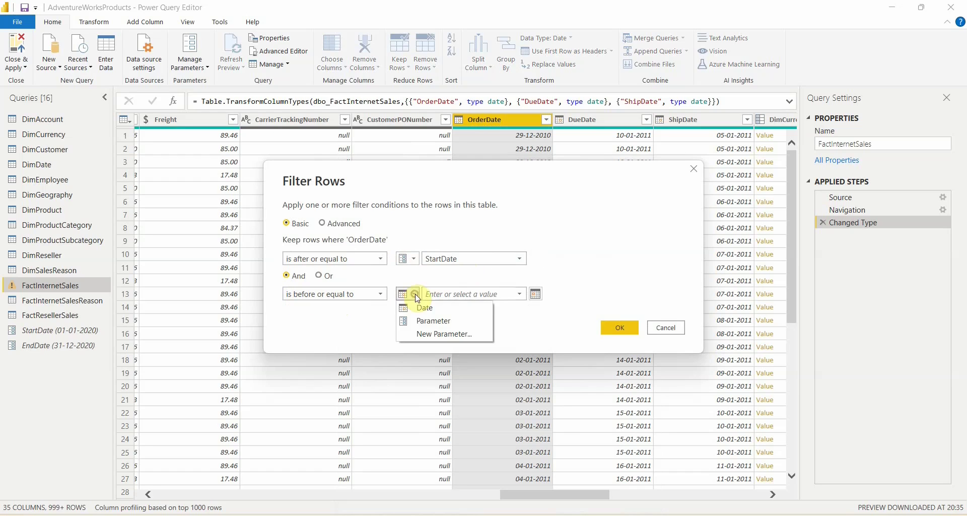
{"action": "left_click", "coordinate": [421, 321]}
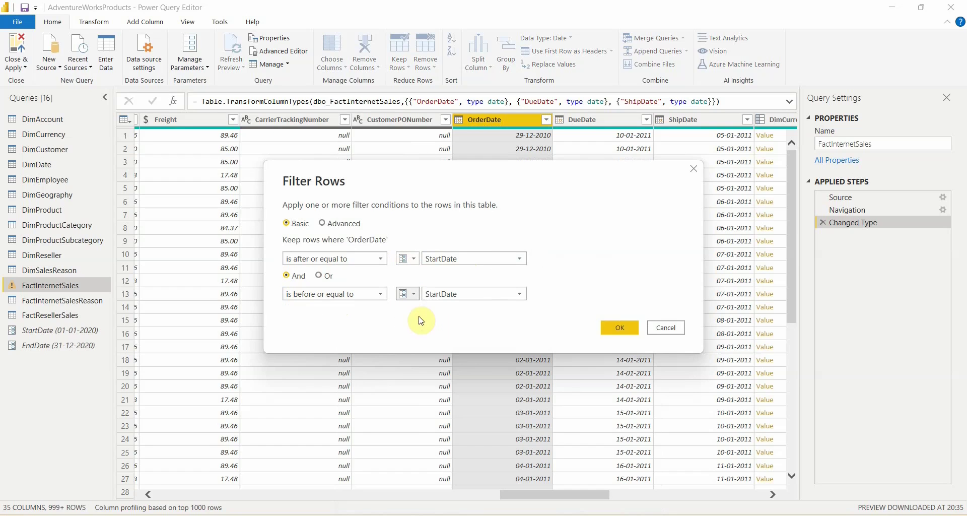
{"action": "left_click", "coordinate": [521, 295]}
{"action": "left_click", "coordinate": [483, 321]}
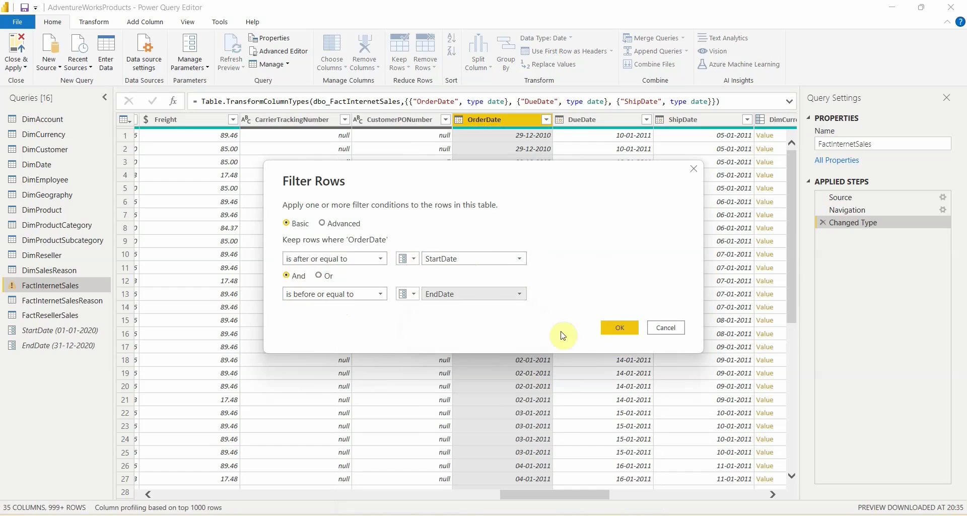
{"action": "left_click", "coordinate": [631, 329]}
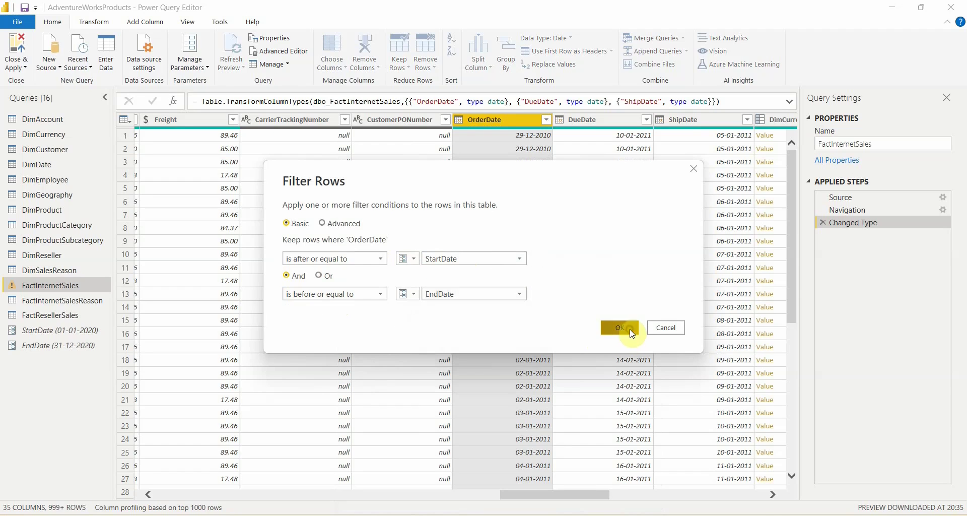
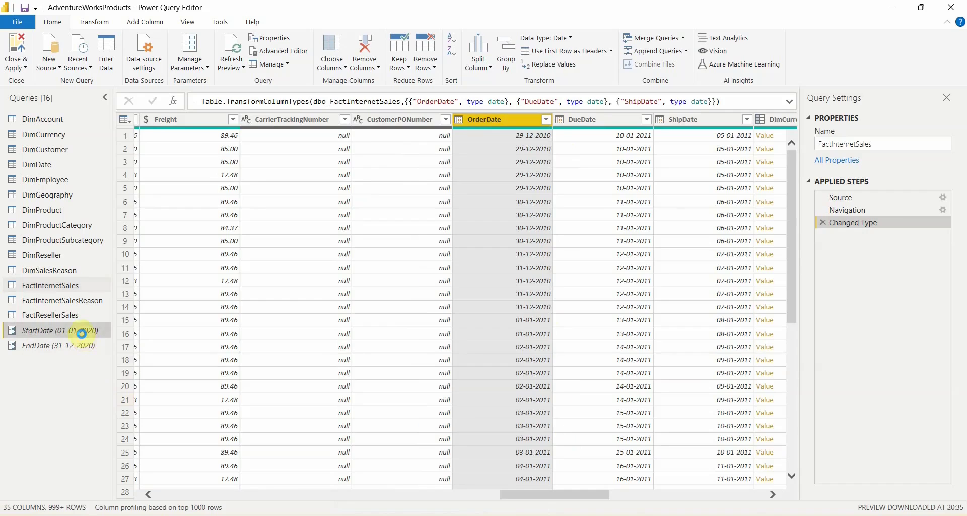
Edit the parameters to set the StartDate value to 01-01-2011.
{"action": "left_click", "coordinate": [203, 70]}
{"action": "left_click", "coordinate": [205, 96]}
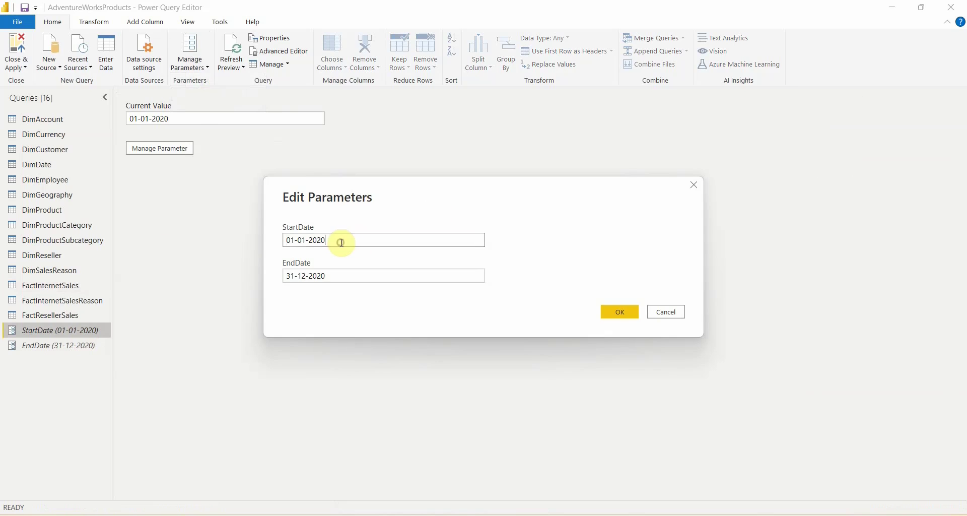
{"action": "key", "text": "BackSpace"}
{"action": "key", "text": "BackSpace"}
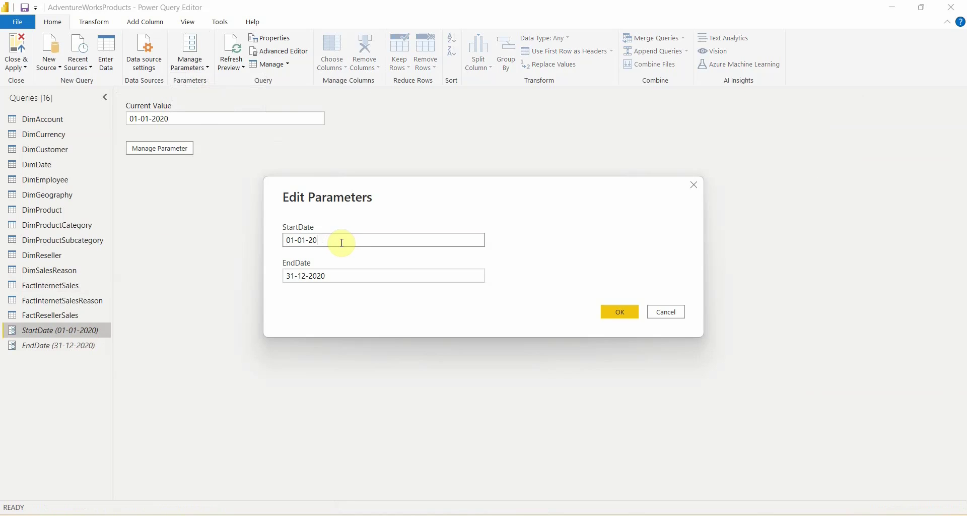
{"action": "type", "text": "11"}
{"action": "left_click", "coordinate": [615, 313]}
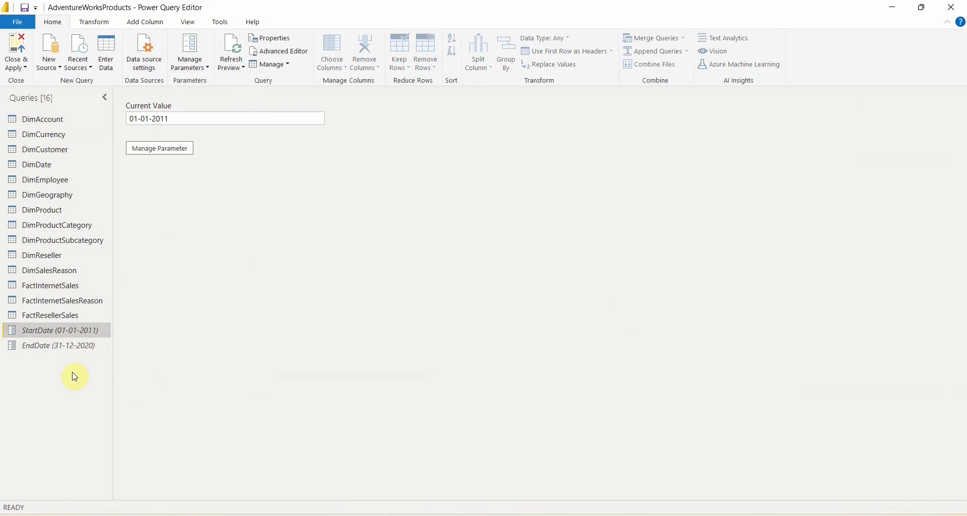
Set the EndDate parameter's value to 31-12-2011.
{"action": "left_click", "coordinate": [68, 345]}
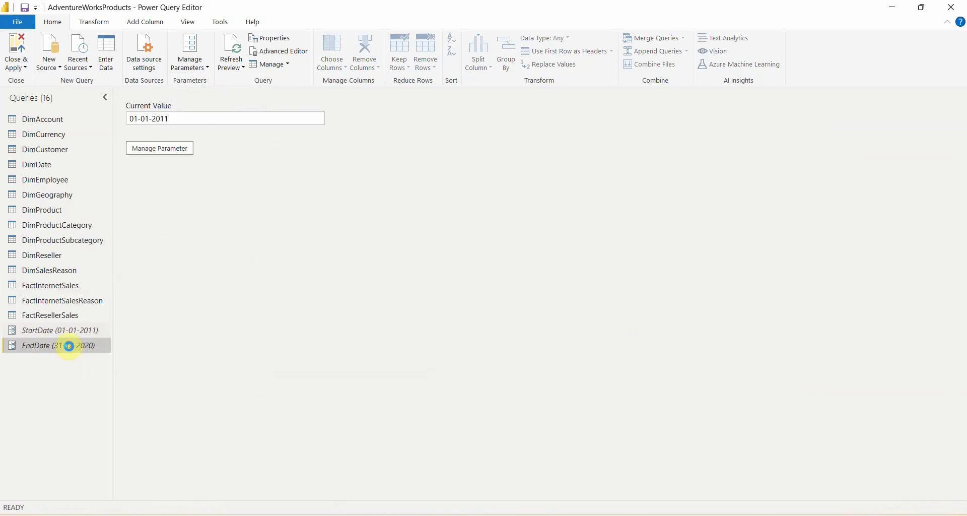
{"action": "left_click", "coordinate": [233, 71]}
{"action": "left_click", "coordinate": [195, 71]}
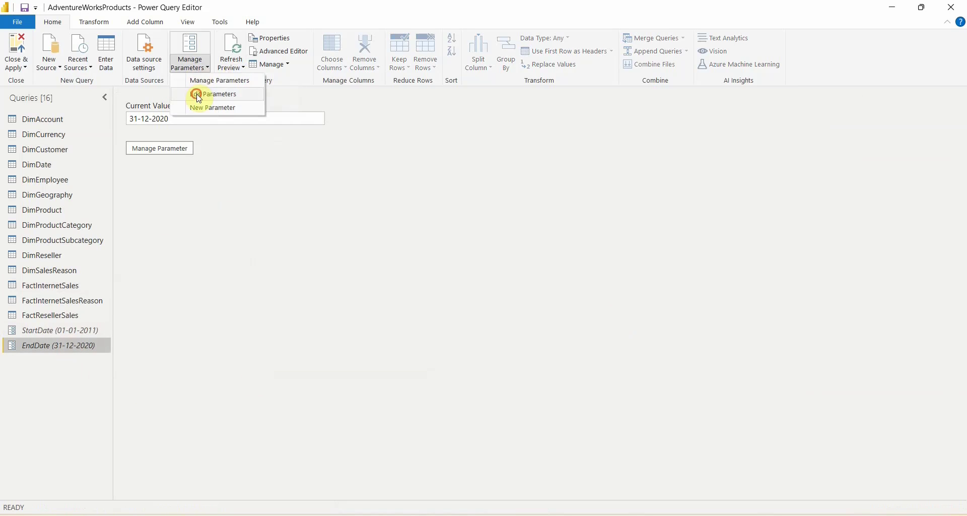
{"action": "left_click", "coordinate": [199, 94]}
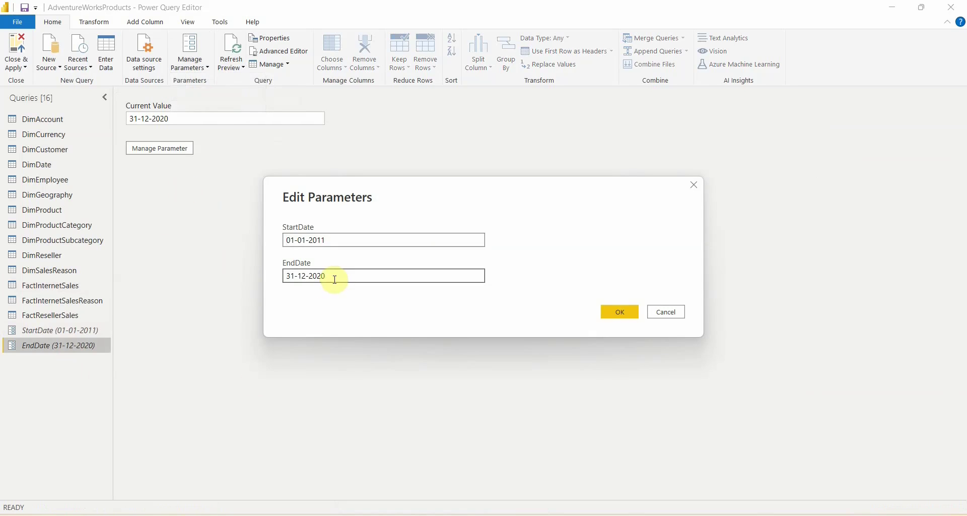
{"action": "left_click", "coordinate": [335, 280]}
{"action": "key", "text": "BackSpace"}
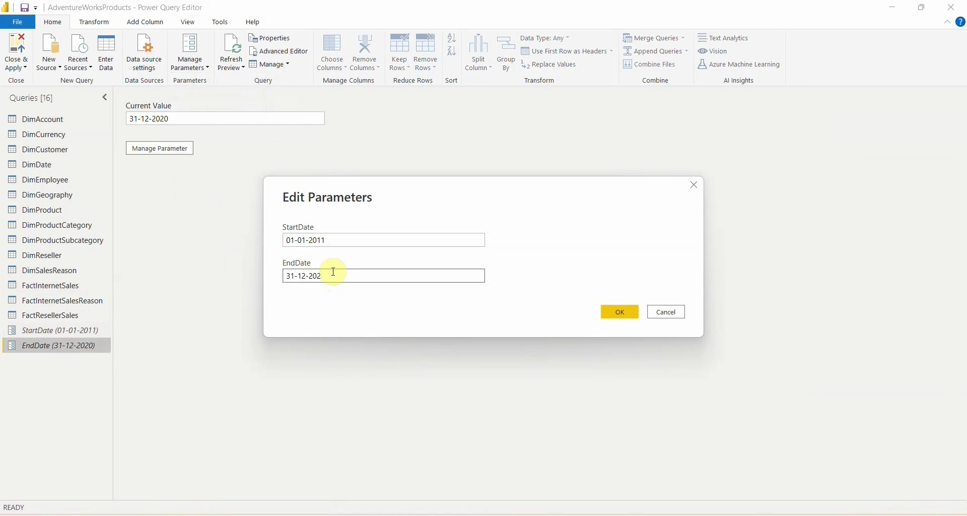
{"action": "key", "text": "BackSpace"}
{"action": "type", "text": "11"}
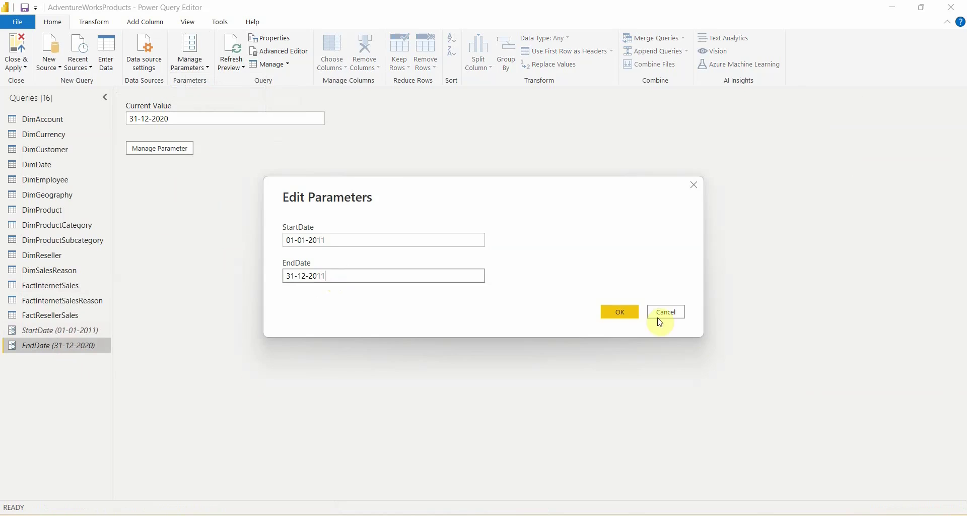
{"action": "left_click", "coordinate": [619, 313]}
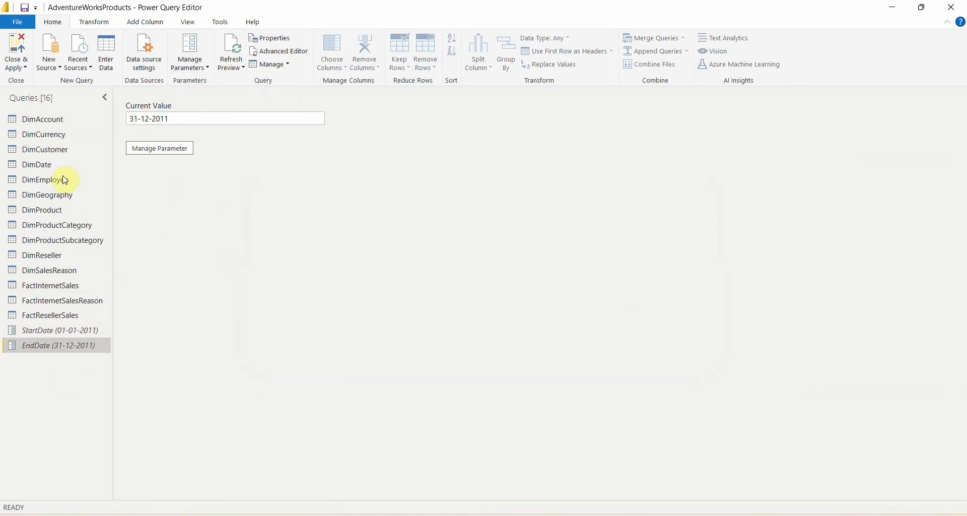
Start a Between date filter on the OrderDate column of FactInternetSales, with the StartDate parameter for "is after or equal to".
{"action": "left_click", "coordinate": [37, 286]}
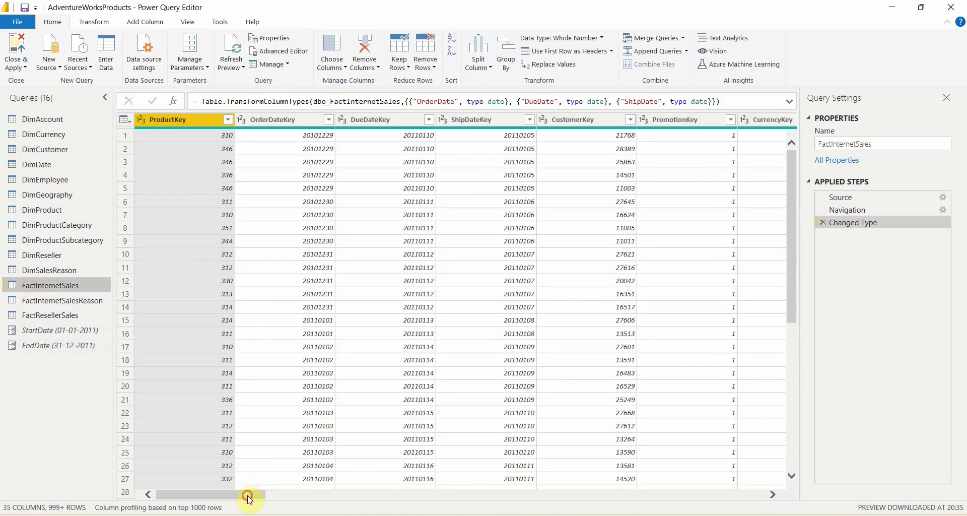
{"action": "left_click_drag", "start_coordinate": [248, 499], "coordinate": [579, 499]}
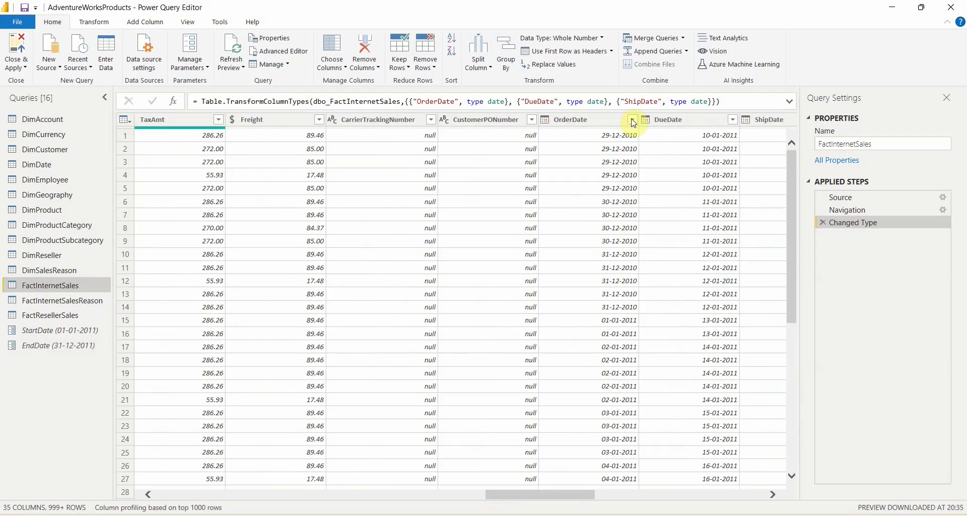
{"action": "left_click", "coordinate": [634, 120]}
{"action": "mouse_move", "coordinate": [510, 218]}
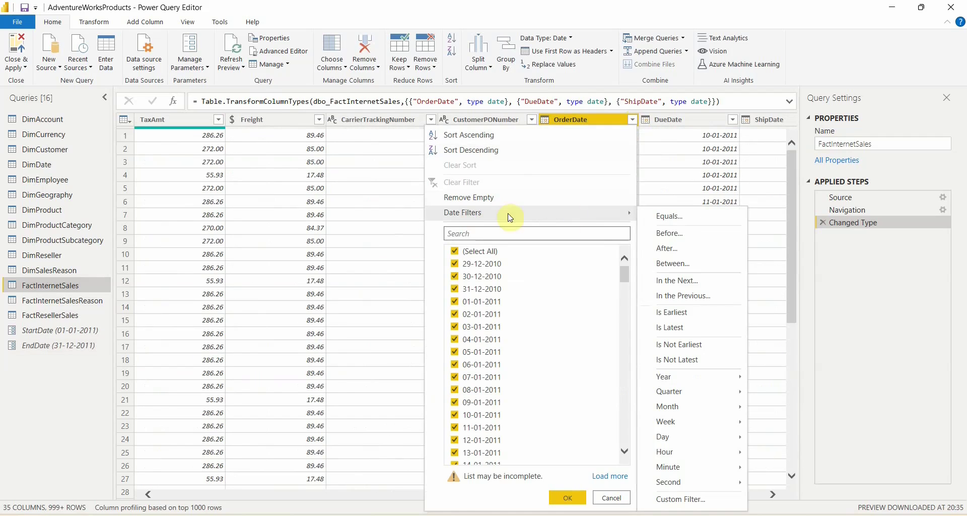
{"action": "left_click", "coordinate": [663, 264]}
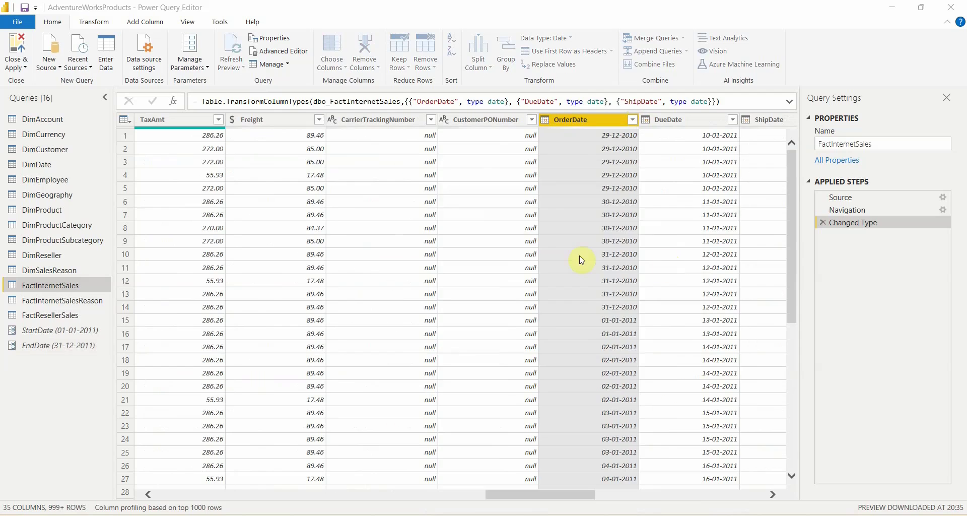
{"action": "left_click", "coordinate": [408, 259]}
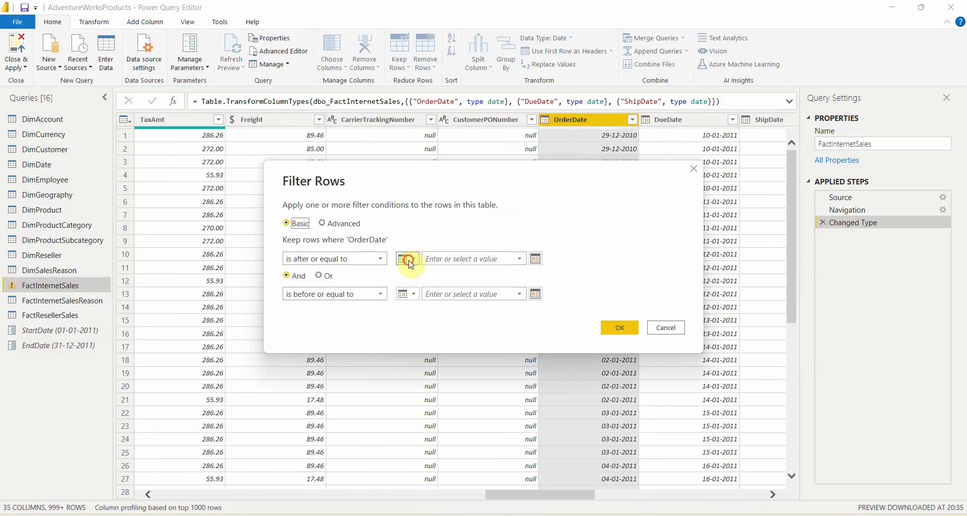
{"action": "left_click", "coordinate": [409, 287]}
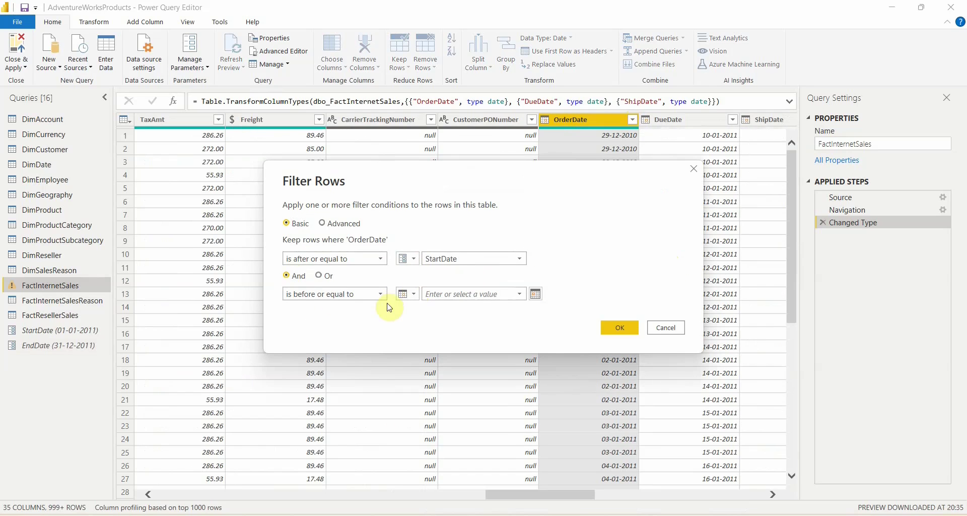
Use the EndDate parameter for the "is before or equal to" condition and apply the OrderDate row filter.
{"action": "left_click", "coordinate": [406, 295]}
{"action": "left_click", "coordinate": [418, 321]}
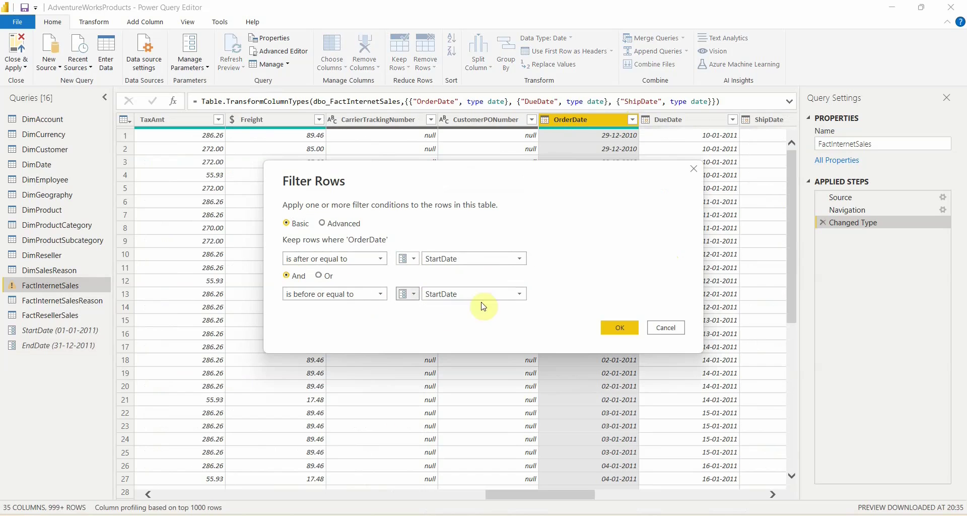
{"action": "left_click", "coordinate": [520, 297]}
{"action": "left_click", "coordinate": [487, 321]}
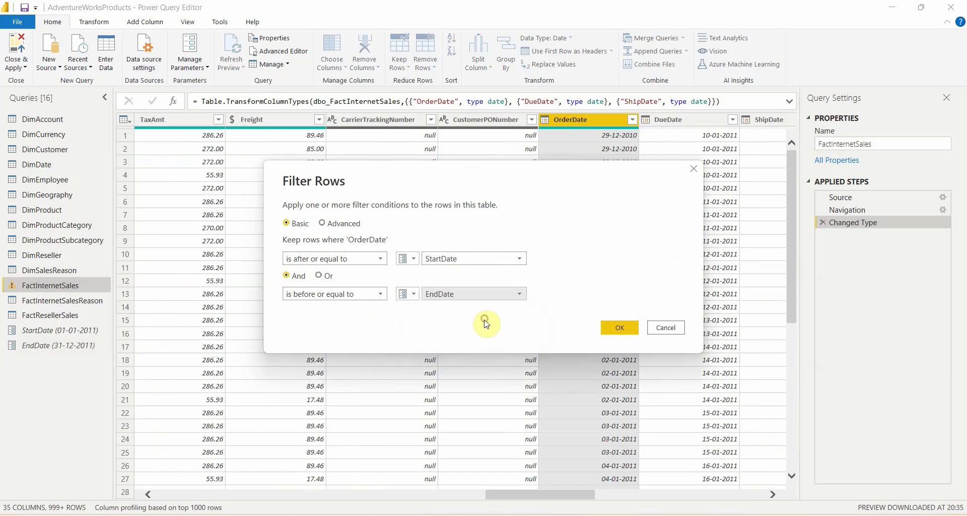
{"action": "left_click", "coordinate": [611, 328]}
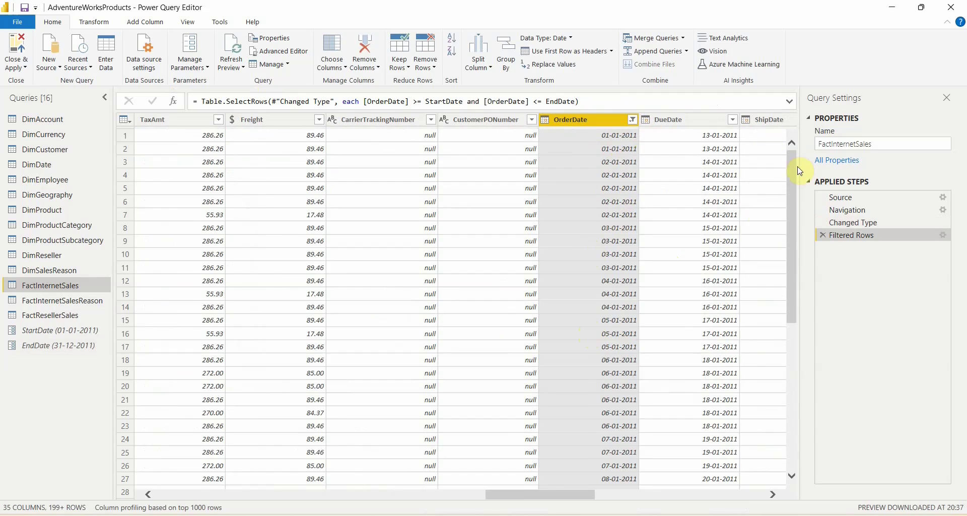
Check the filtered OrderDate values in FactInternetSales, and close the query editor with the changes applied to the report.
{"action": "left_click_drag", "start_coordinate": [794, 167], "coordinate": [788, 146]}
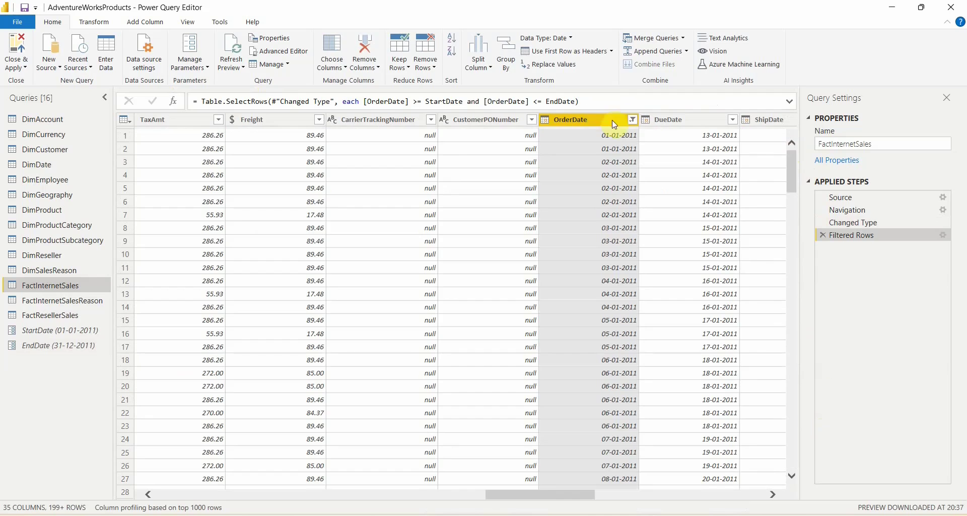
{"action": "left_click", "coordinate": [633, 120]}
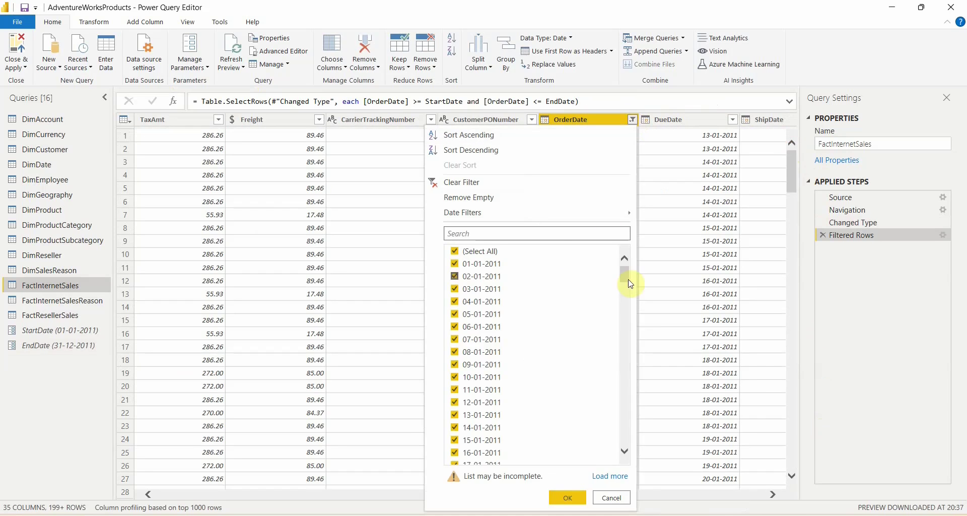
{"action": "left_click", "coordinate": [611, 499]}
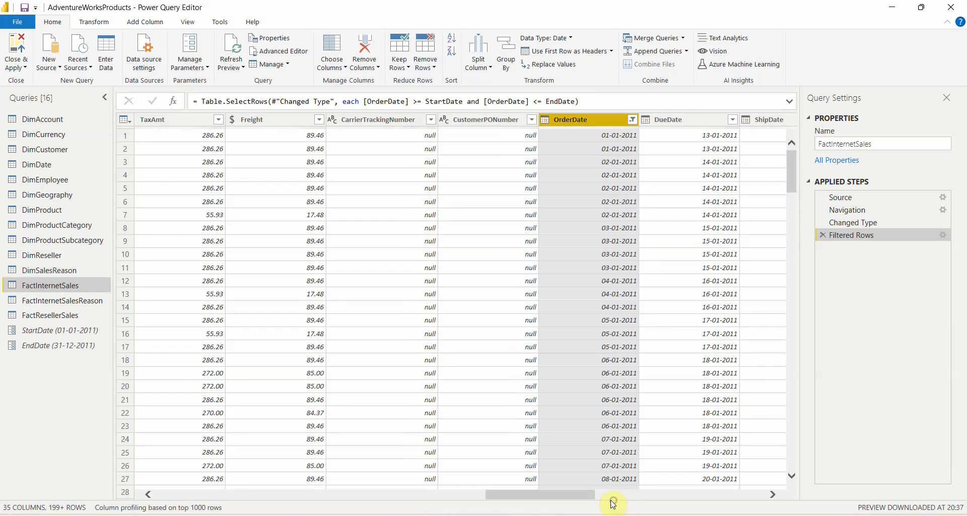
{"action": "left_click", "coordinate": [17, 65]}
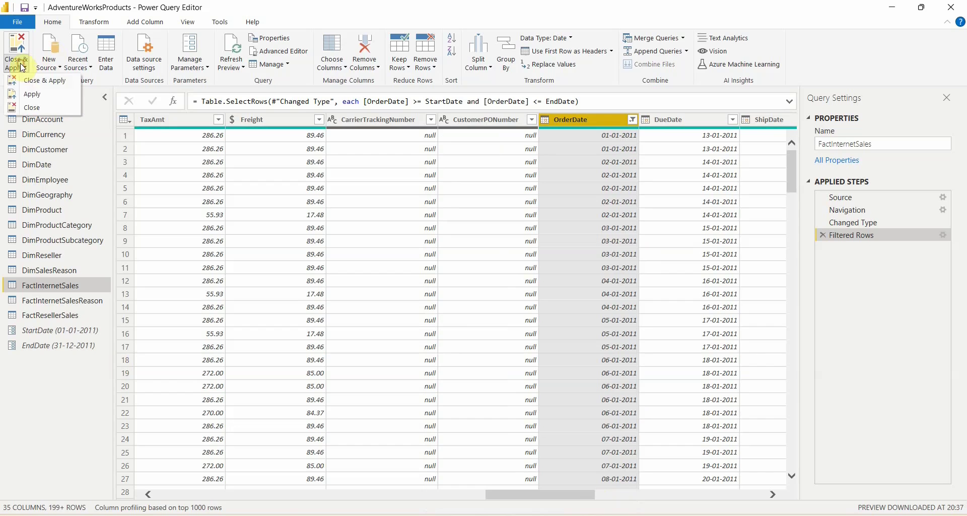
{"action": "left_click", "coordinate": [24, 82]}
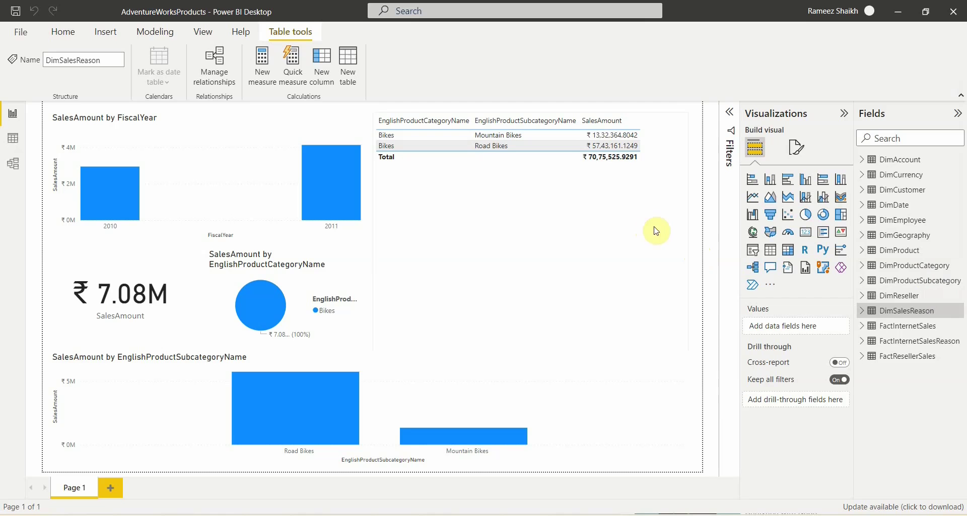
Open the incremental refresh settings from the DimSalesReason table and select FactInternetSales as the table to configure.
{"action": "left_click", "coordinate": [955, 312]}
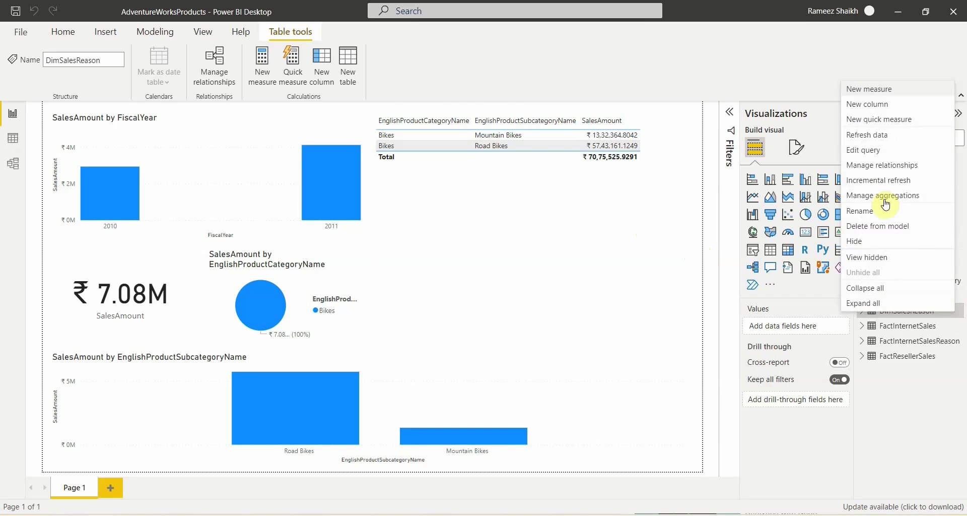
{"action": "left_click", "coordinate": [879, 182]}
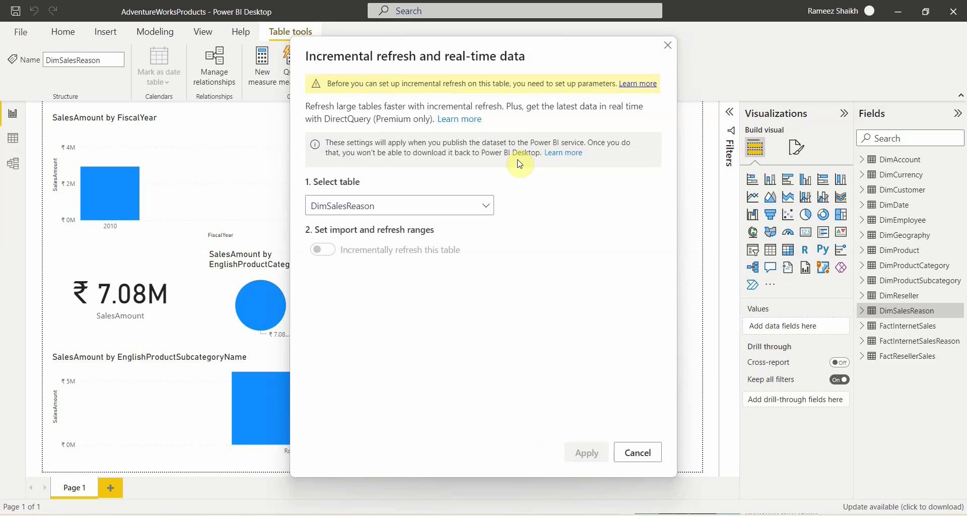
{"action": "left_click", "coordinate": [356, 206]}
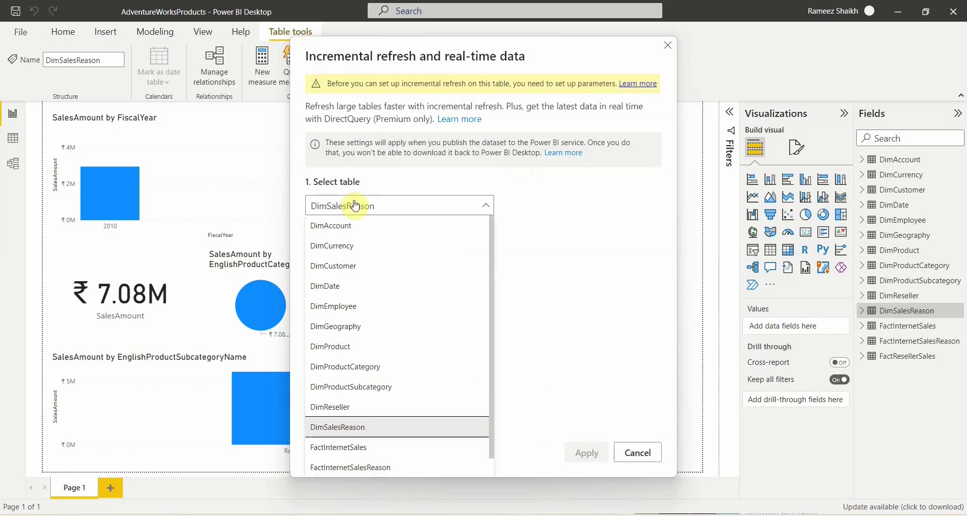
{"action": "left_click", "coordinate": [369, 448]}
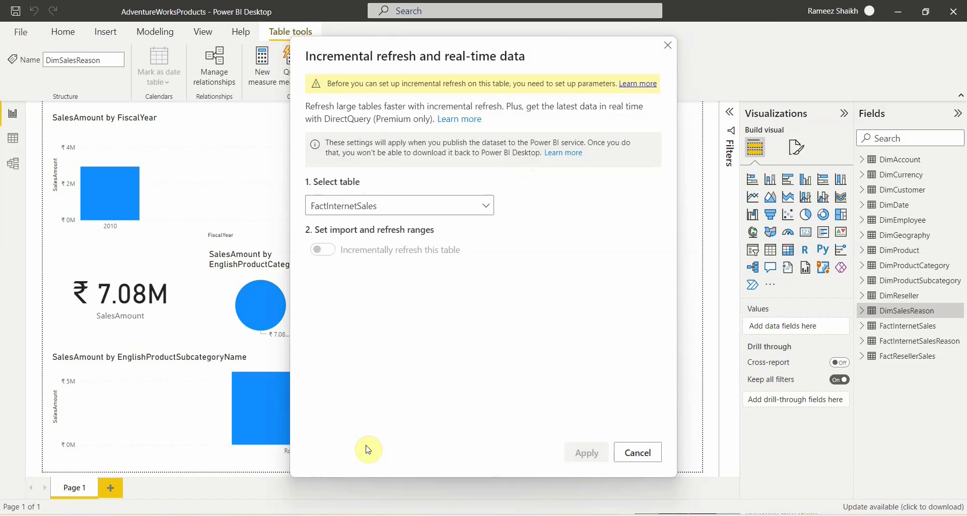